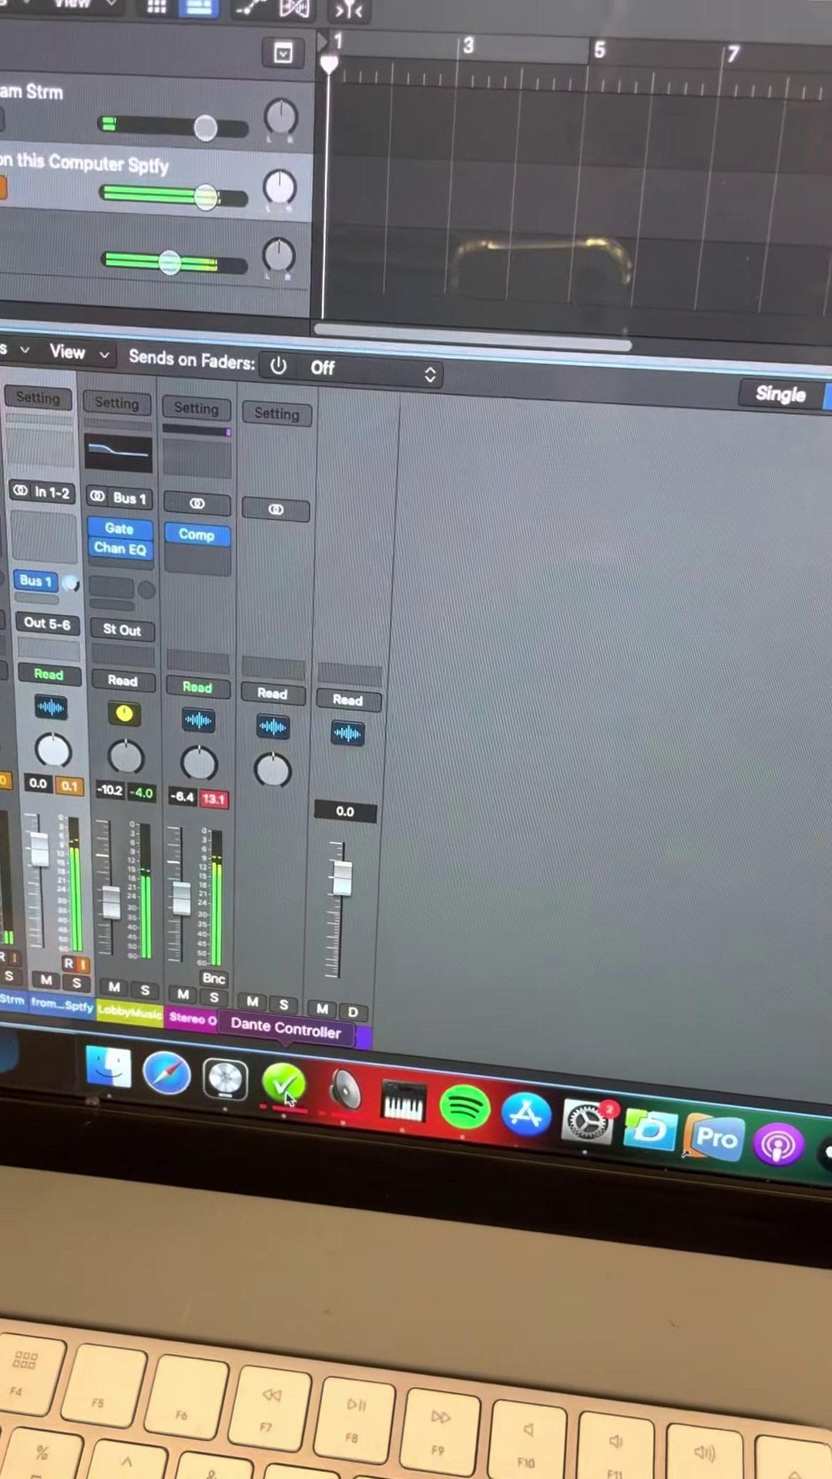
Step: Show Dante Controller's Network Status with the console and two computers subscribed at 1Gbps
{"action": "left_click", "coordinate": [285, 1091]}
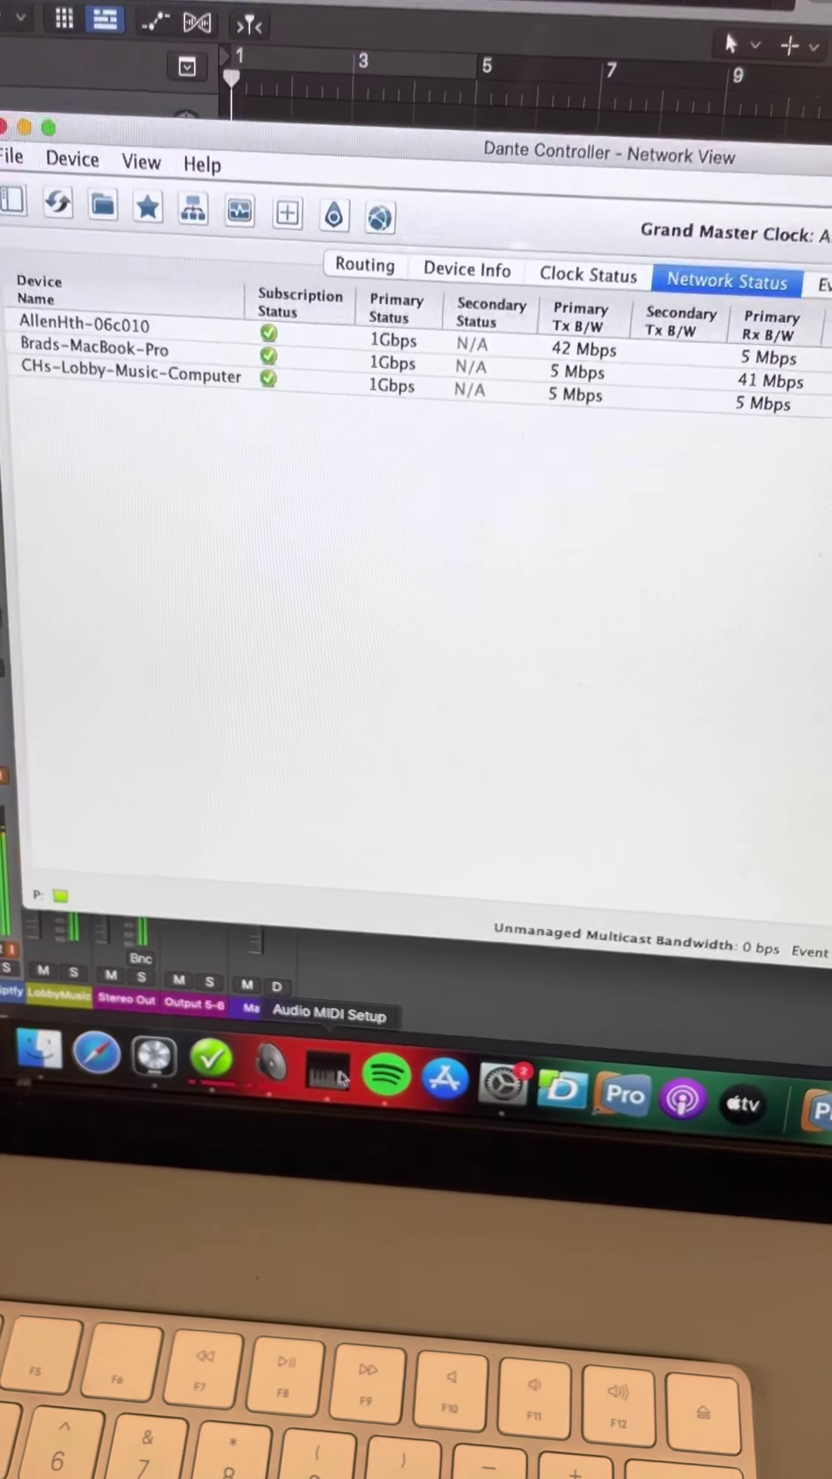
Step: Show the City Hills Lobby Aggregate Device in Audio MIDI Setup, clocked from Dante Virtual Soundcard
{"action": "left_click", "coordinate": [307, 1019]}
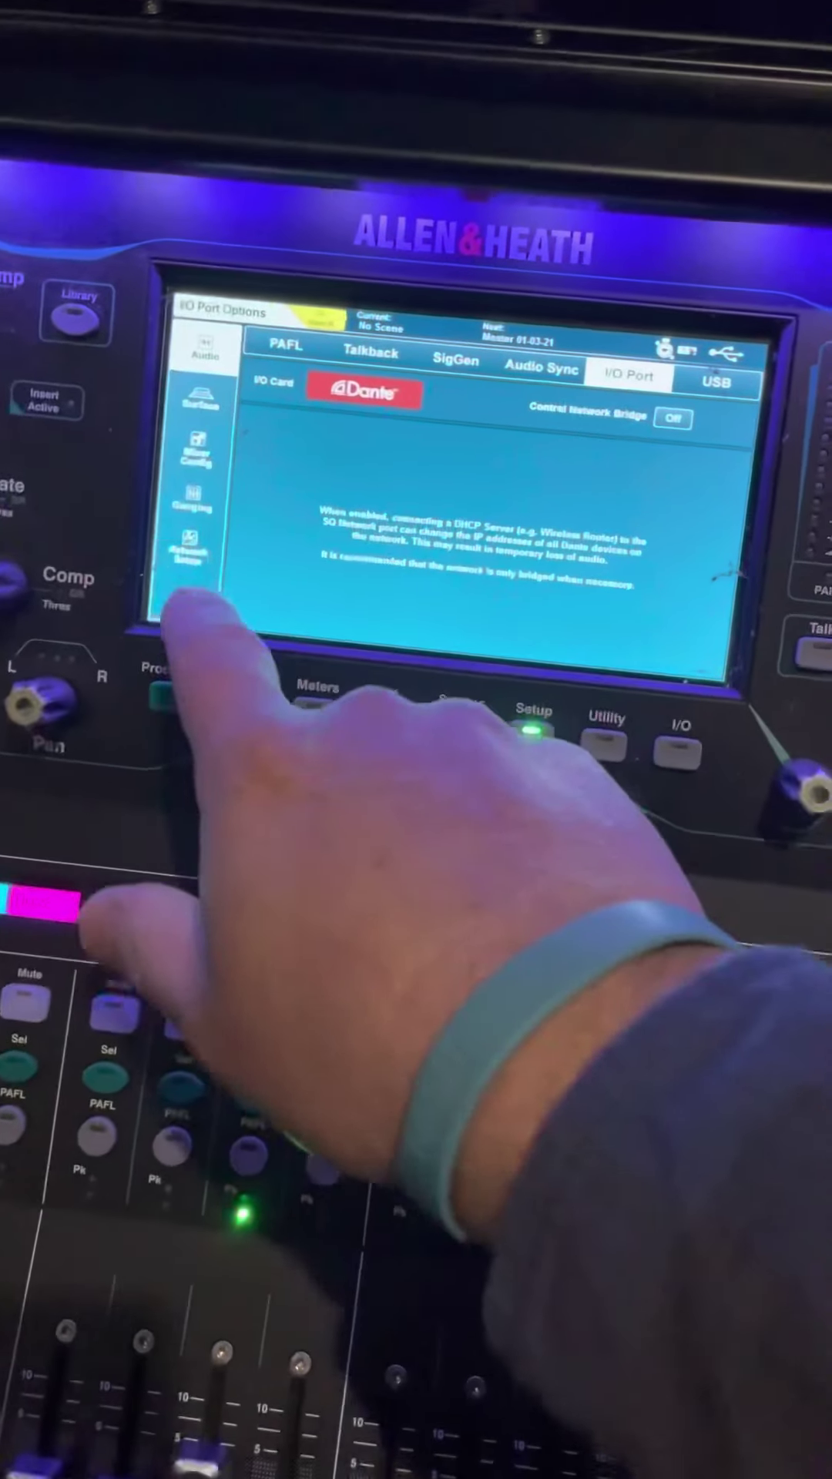
Step: Check the SQ-6 DHCP network settings, then return to the Dante I/O Port page
{"action": "left_click", "coordinate": [134, 591]}
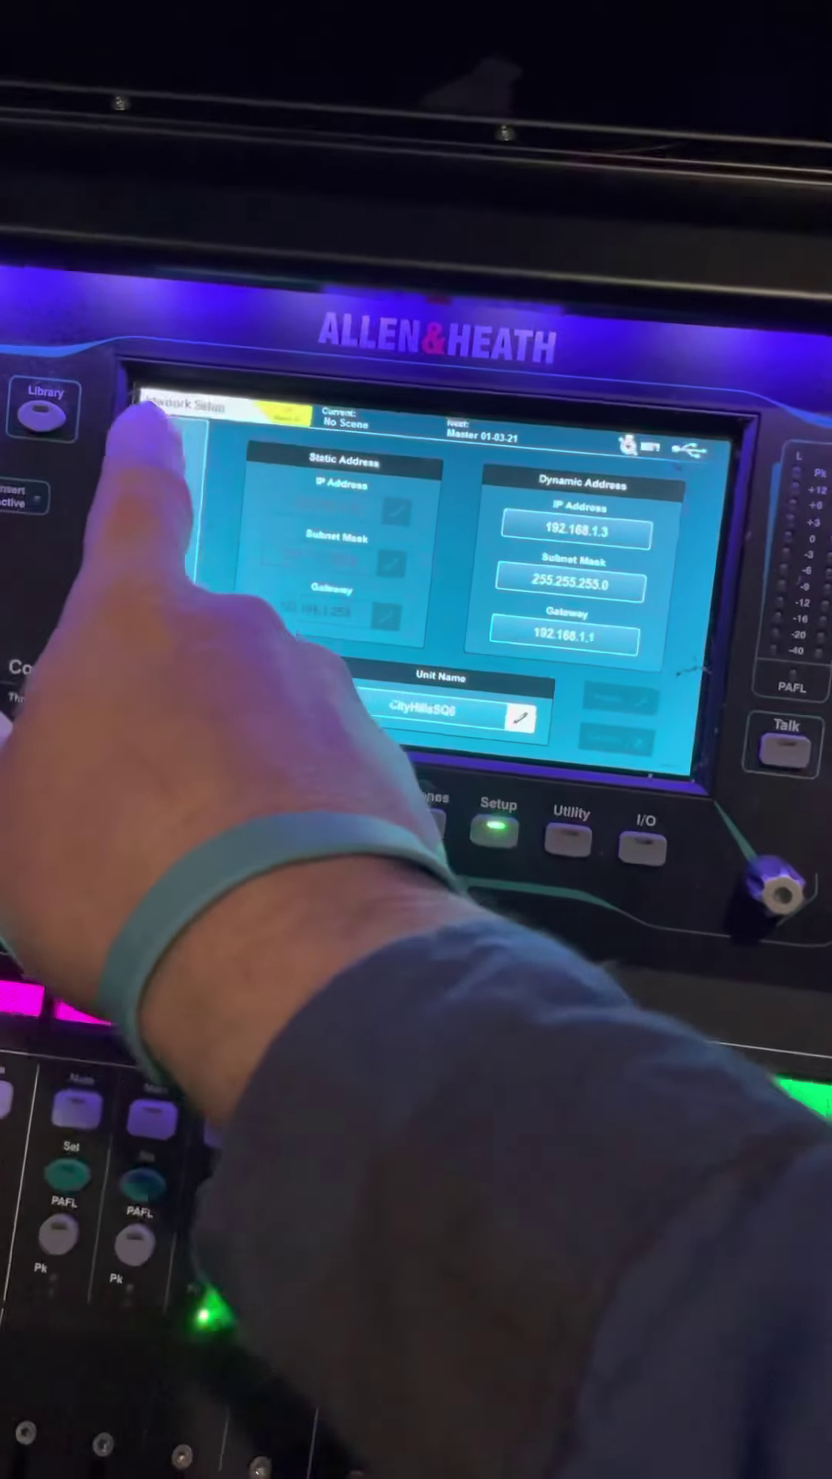
{"action": "left_click", "coordinate": [180, 418]}
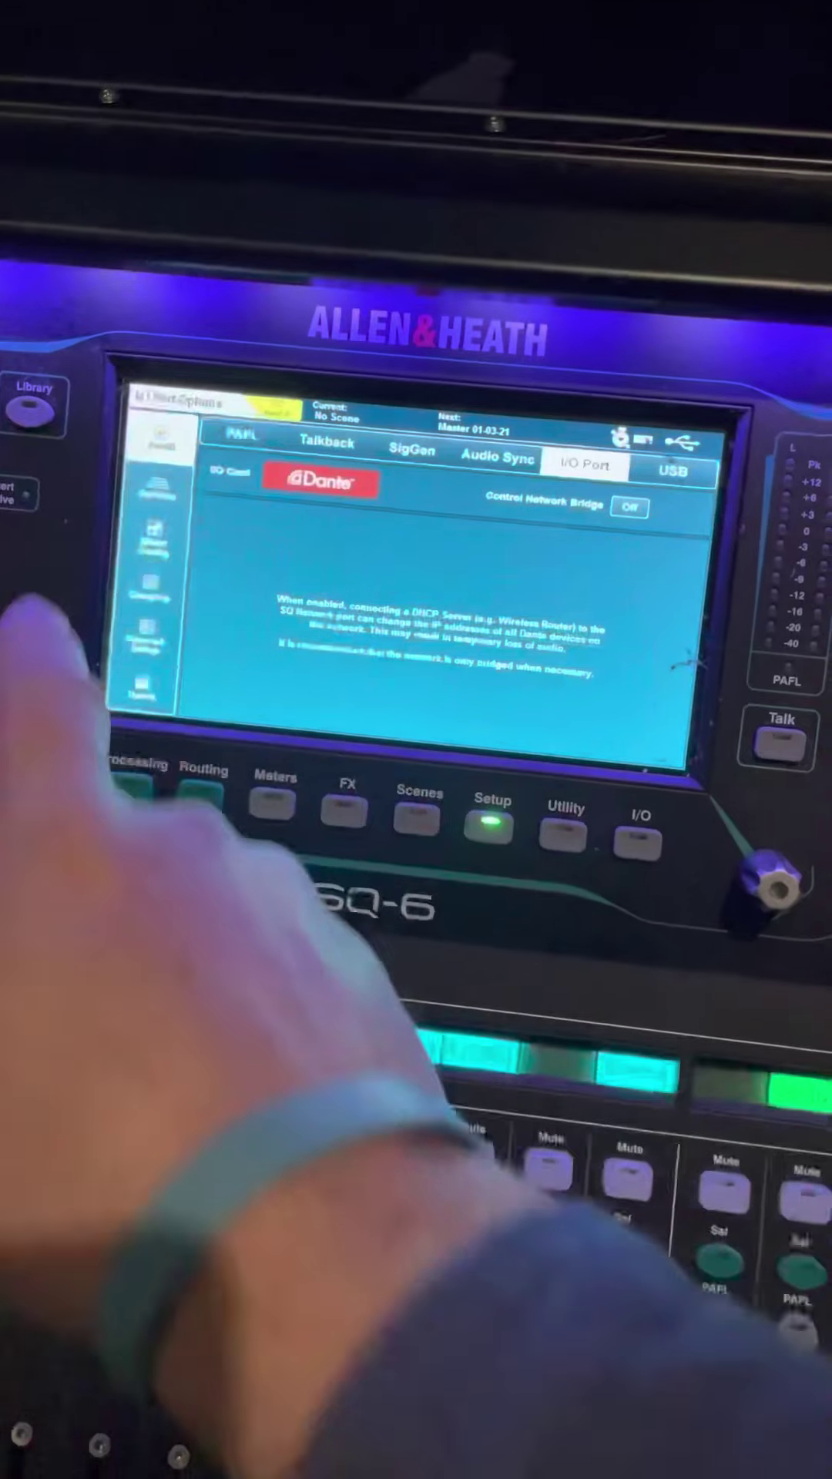